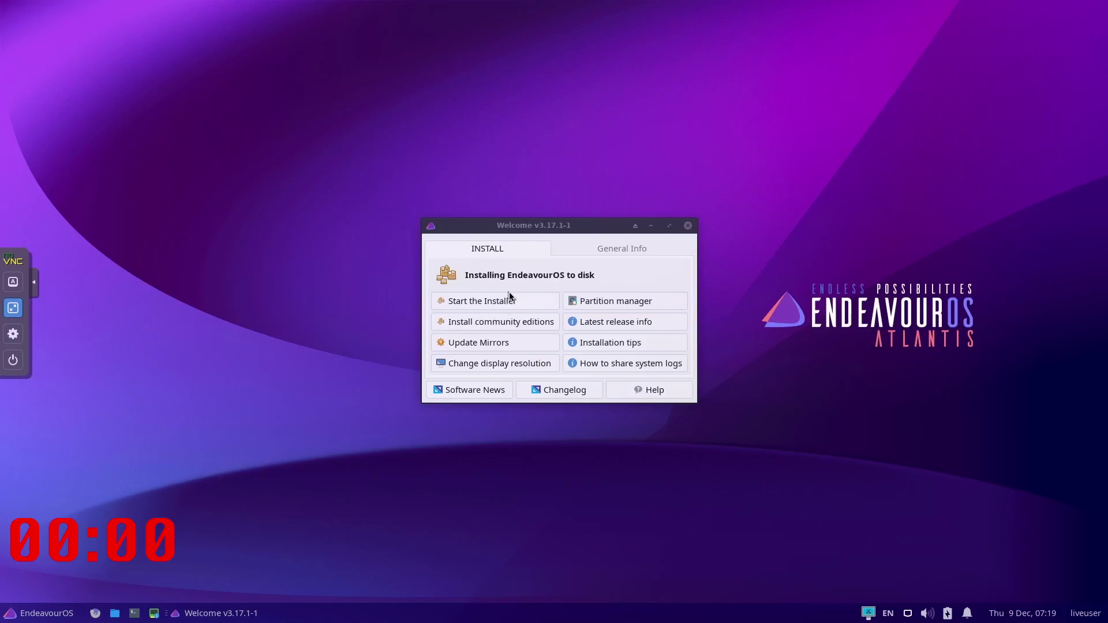
# Launch the installer with the Online method and American English as the language.
pyautogui.click(506, 303)
pyautogui.click(507, 301)
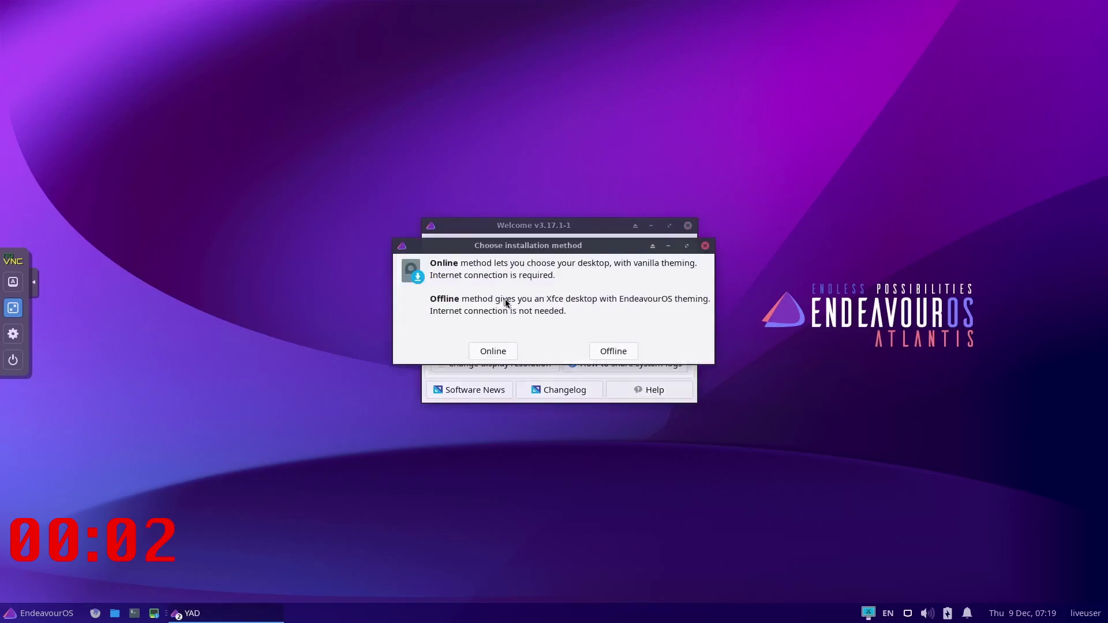
pyautogui.click(508, 356)
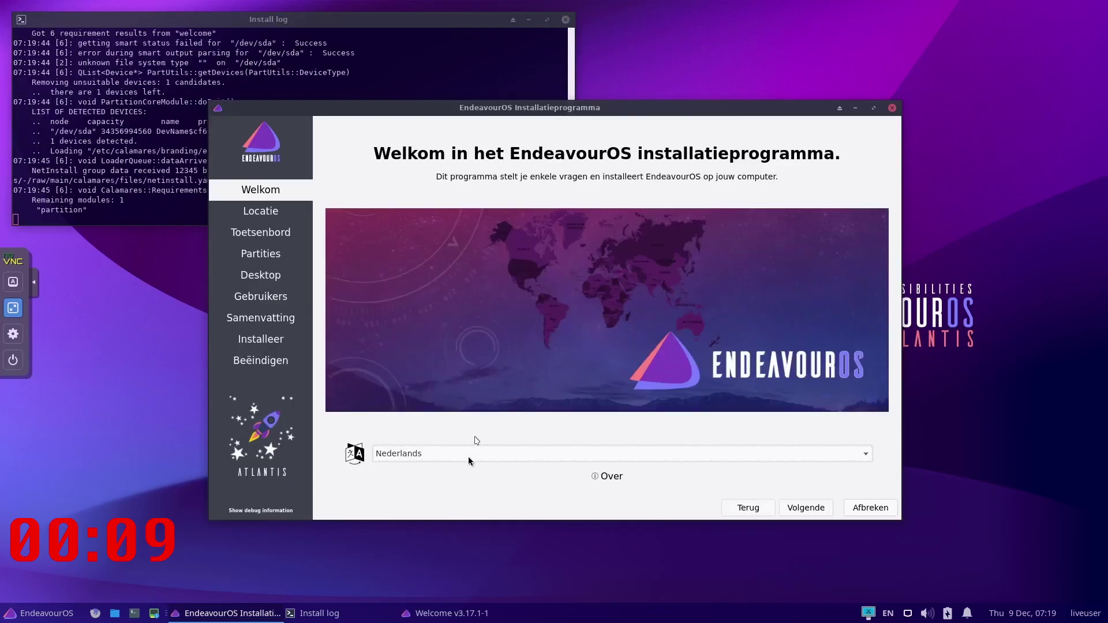
pyautogui.click(468, 460)
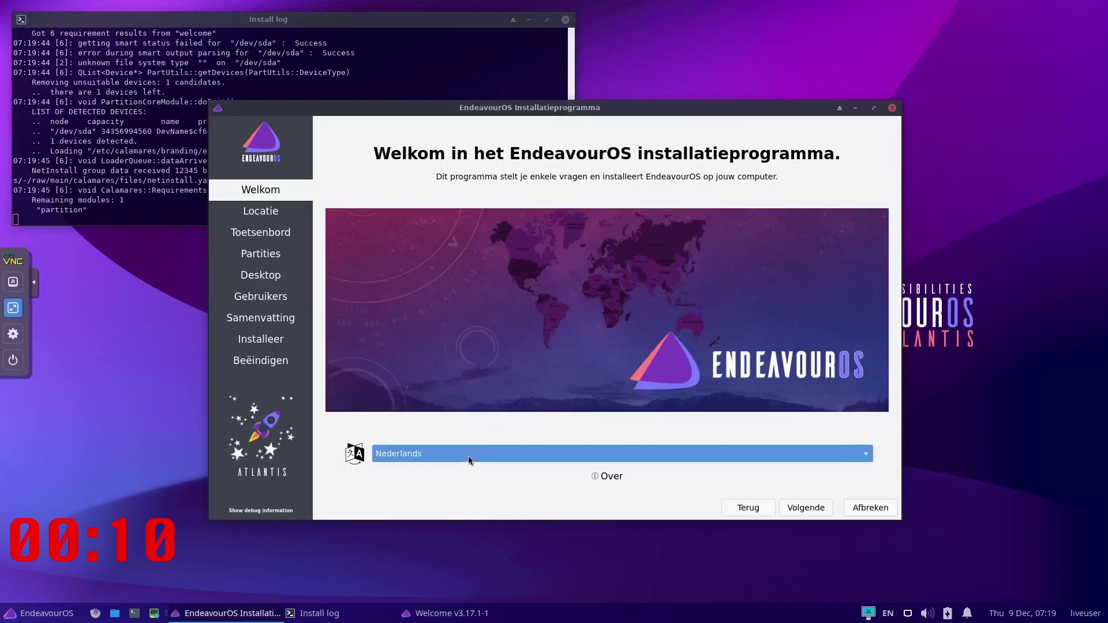
pyautogui.press('a')
pyautogui.press('Return')
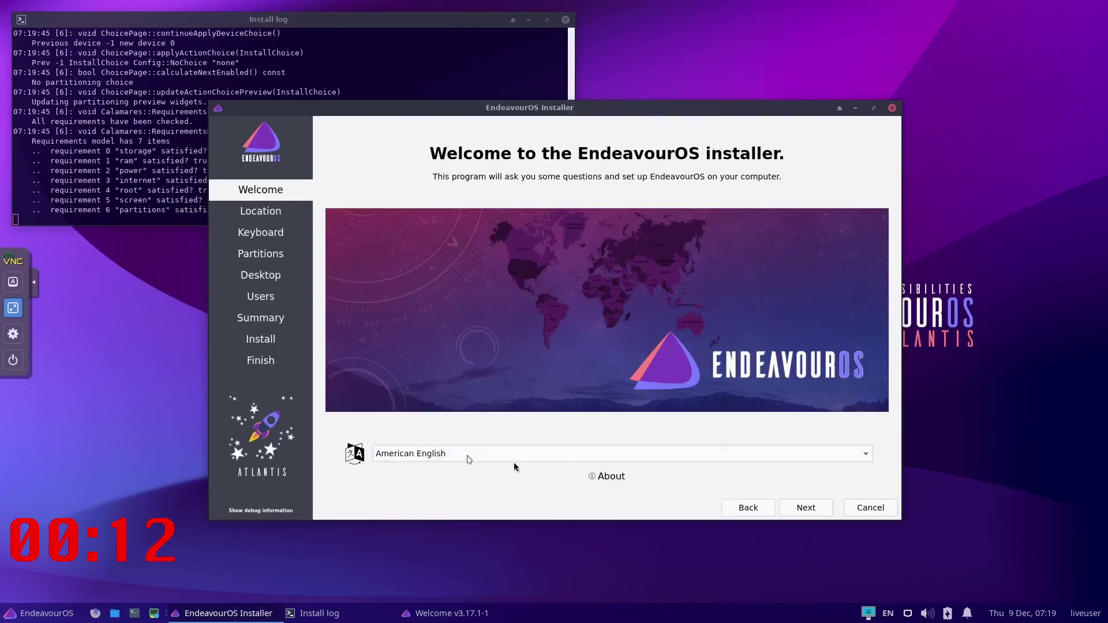
# Keep the default location and keyboard, then erase the 32 GiB disk using Swap to file.
pyautogui.click(805, 509)
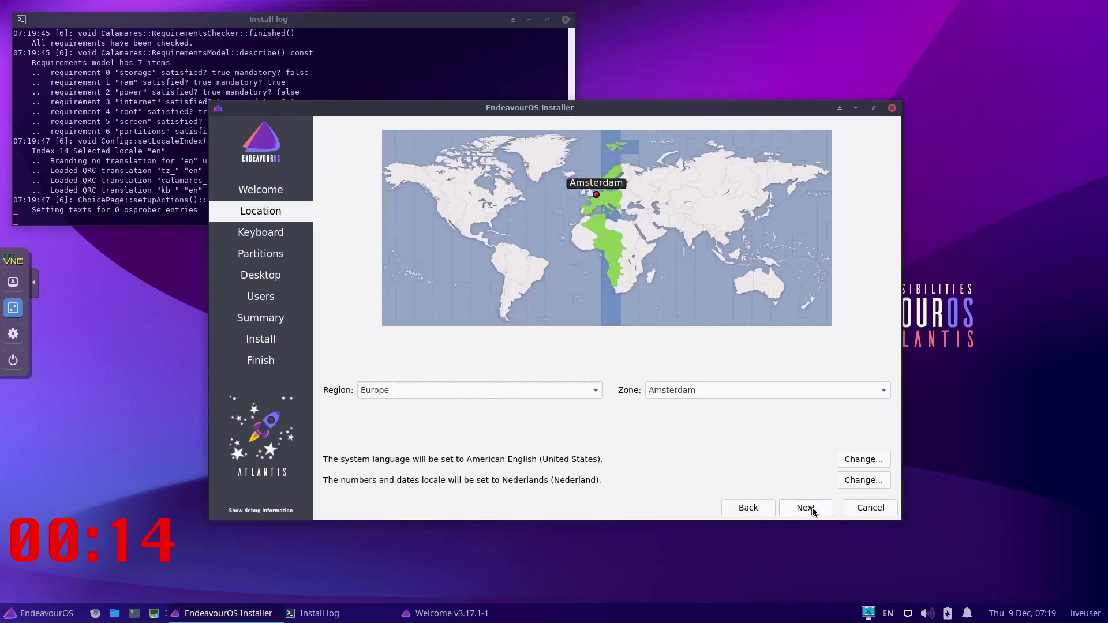
pyautogui.click(806, 508)
pyautogui.click(806, 508)
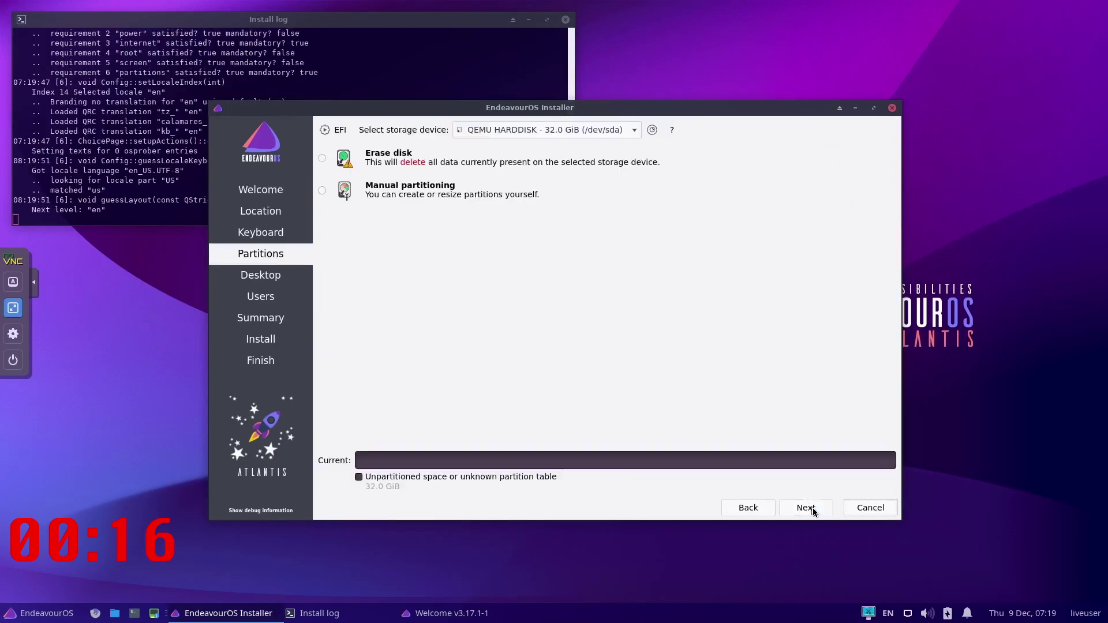
pyautogui.click(322, 158)
pyautogui.click(394, 193)
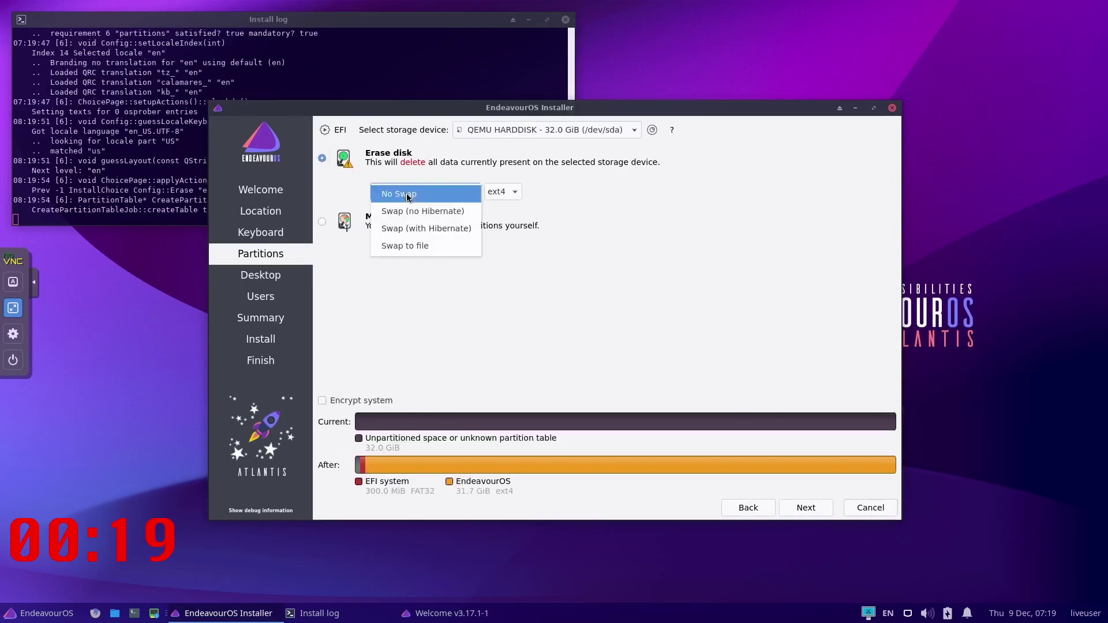
pyautogui.click(419, 250)
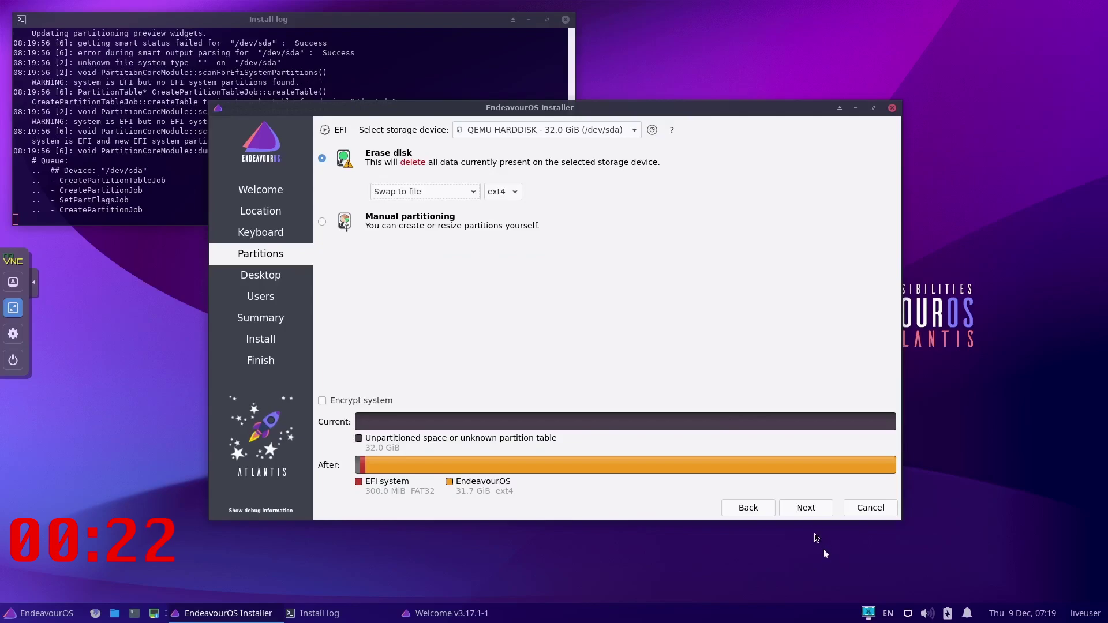
# On the Desktop page, uncheck EndeavourOS Apps and EndeavourOS applications selection under Base-devel + Common packages.
pyautogui.click(806, 508)
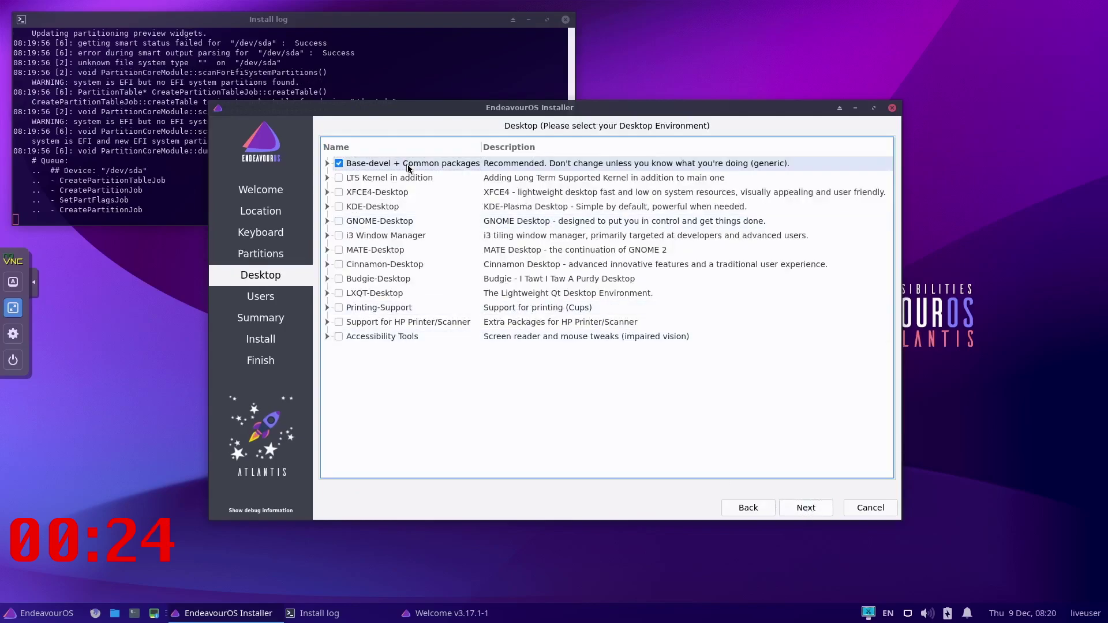
pyautogui.click(326, 164)
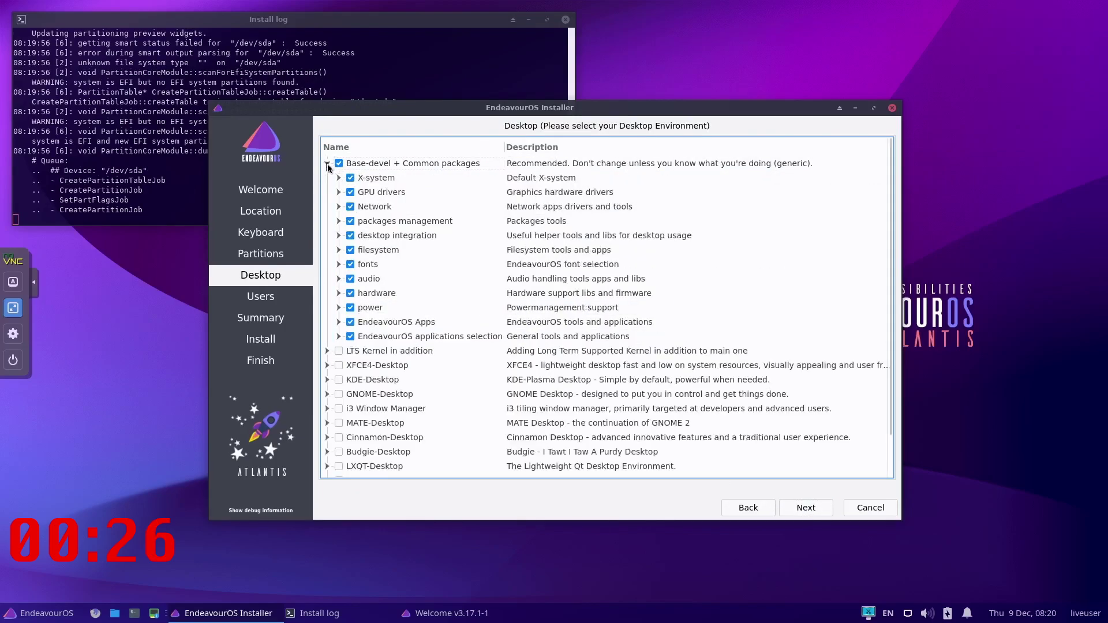
pyautogui.click(350, 322)
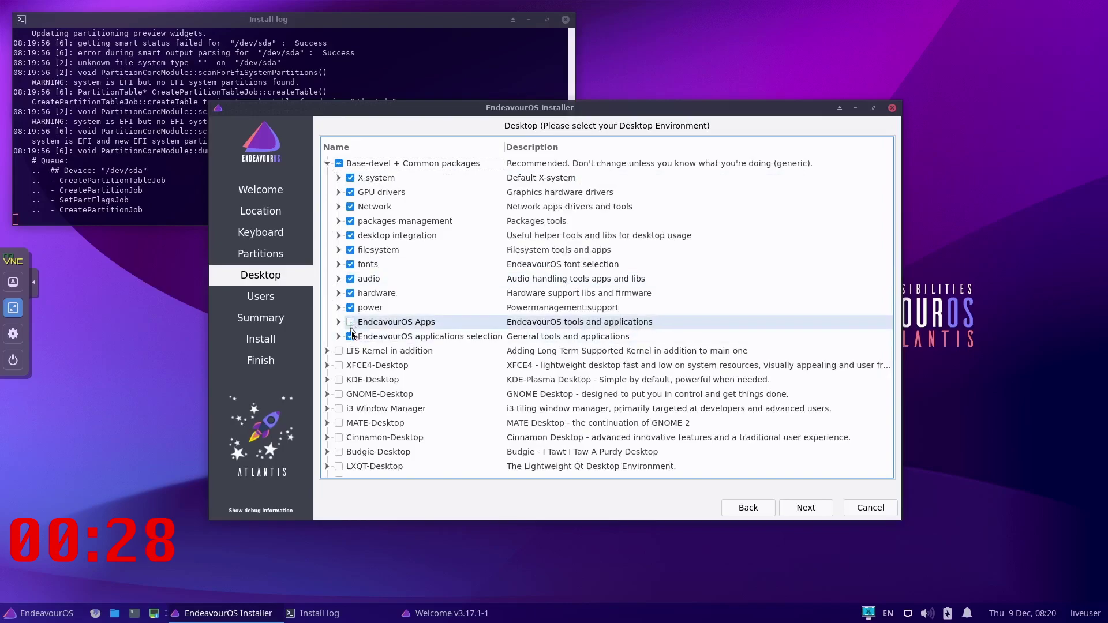
pyautogui.click(350, 336)
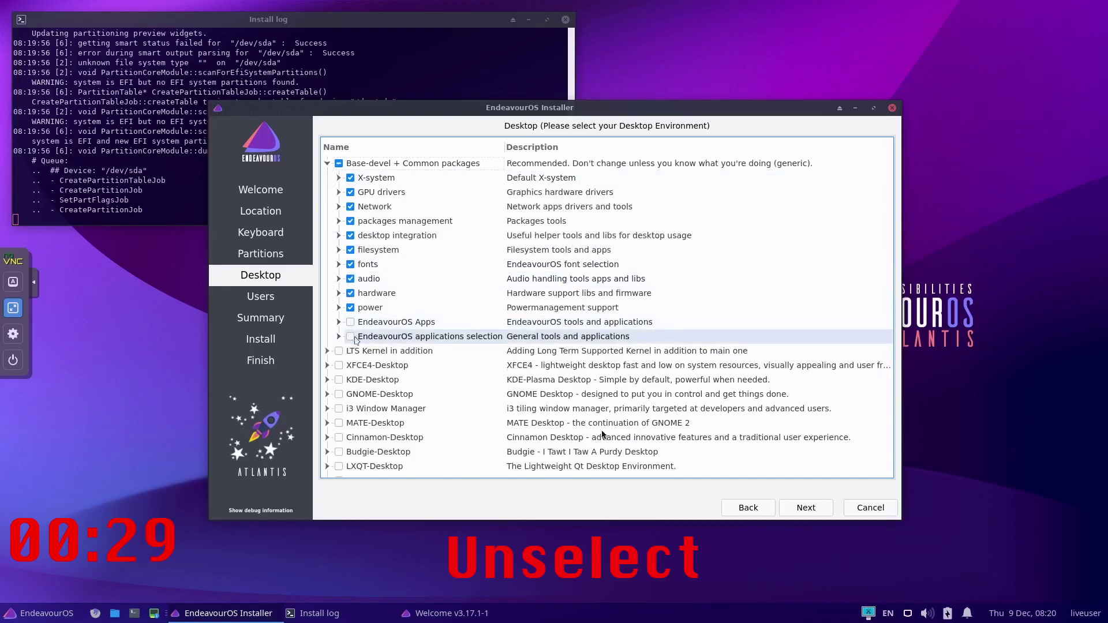
# Enter the user's full name and login, computer name ARCH, and the account password.
pyautogui.click(806, 508)
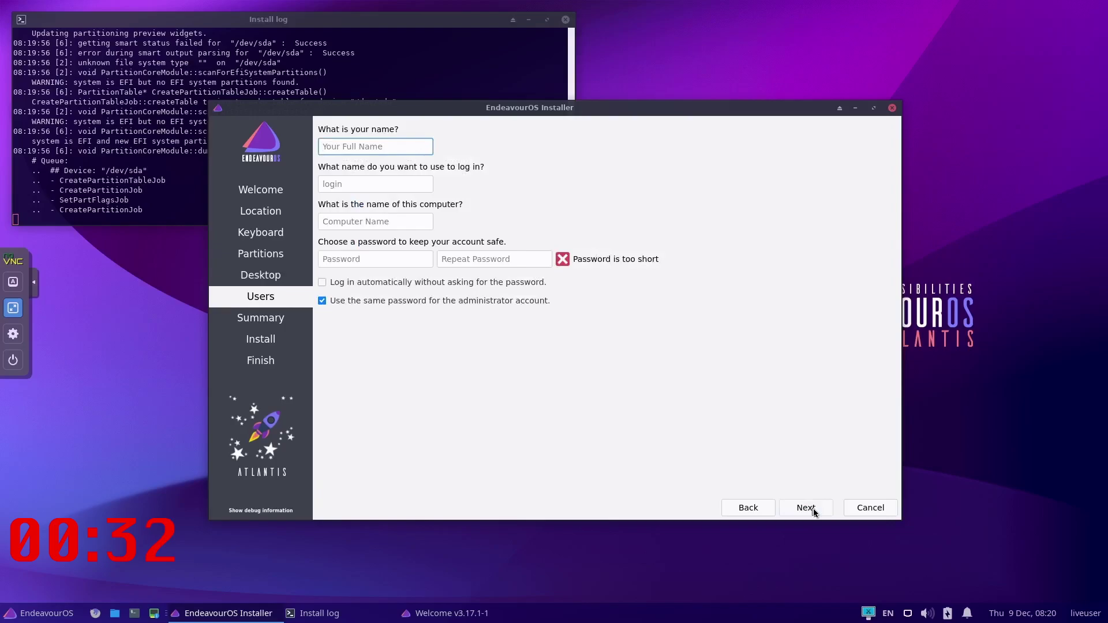
pyautogui.write('TDL')
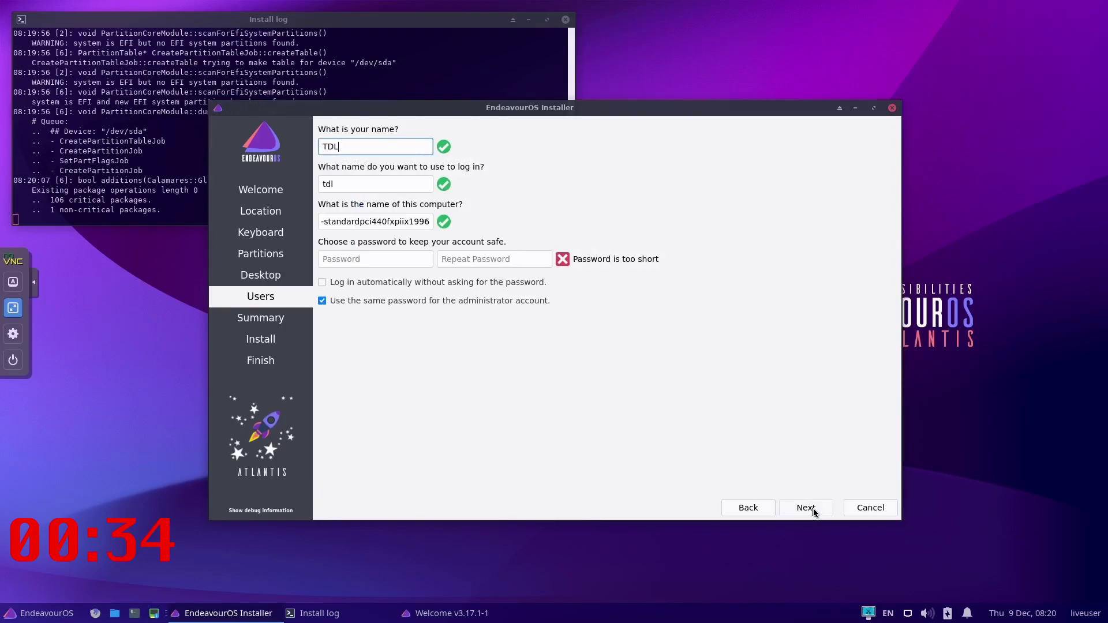
pyautogui.press('Tab')
pyautogui.press('Tab')
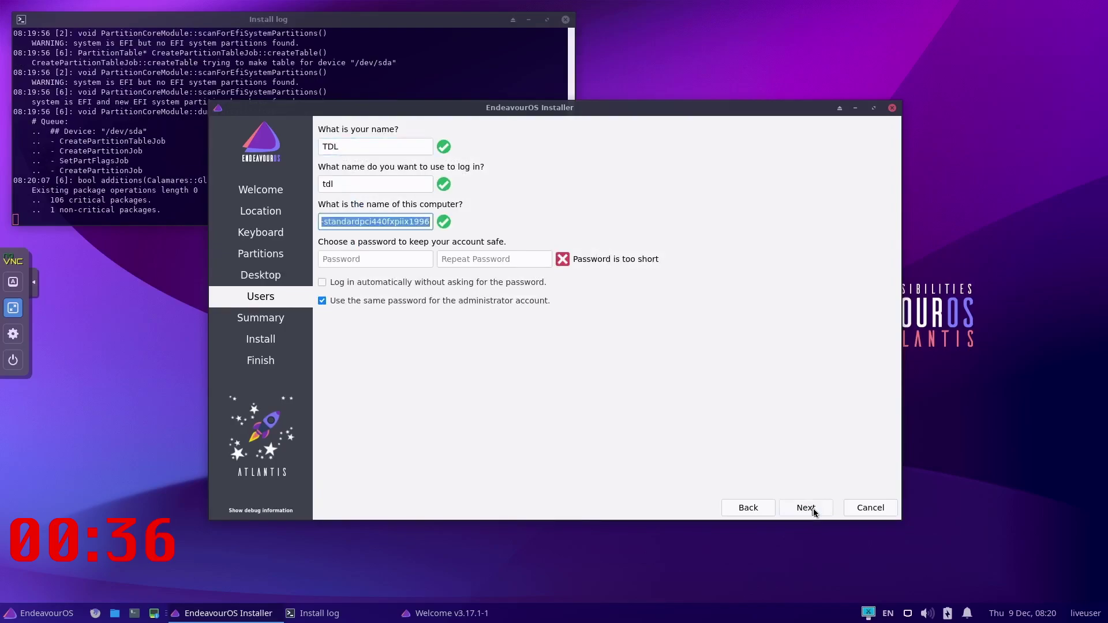
pyautogui.write('E')
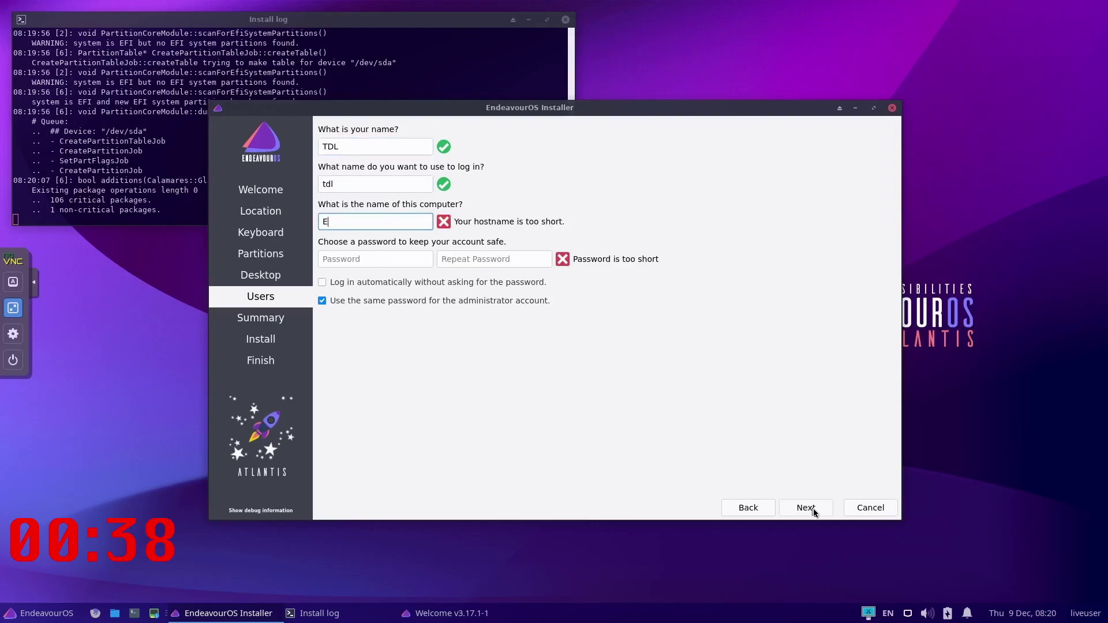
pyautogui.press('BackSpace')
pyautogui.write('ARCH')
pyautogui.press('Tab')
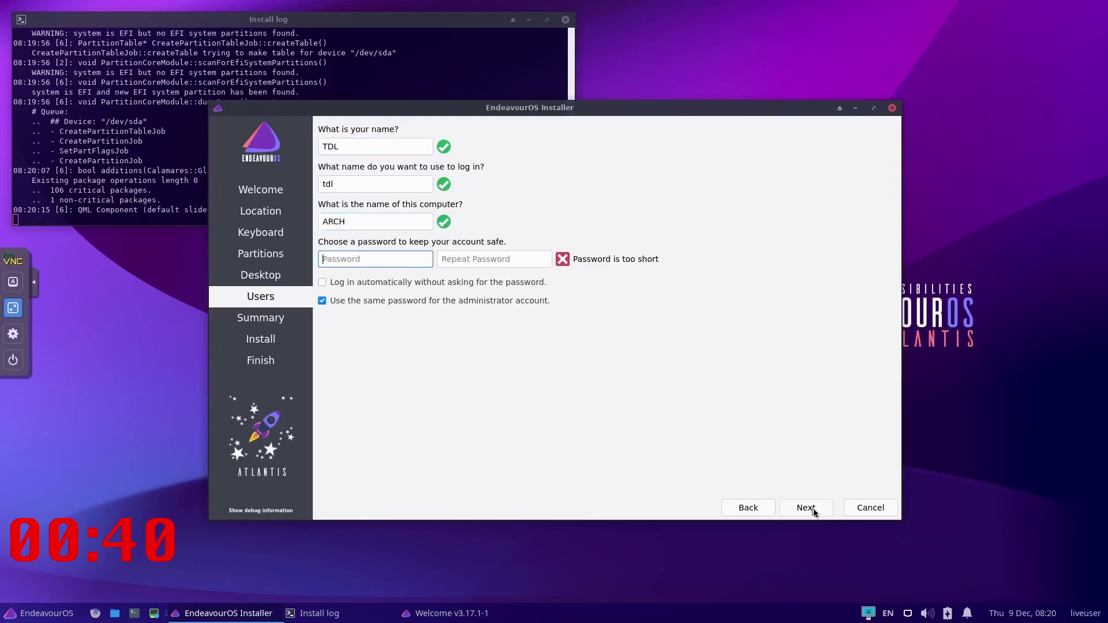
pyautogui.write('••••••')
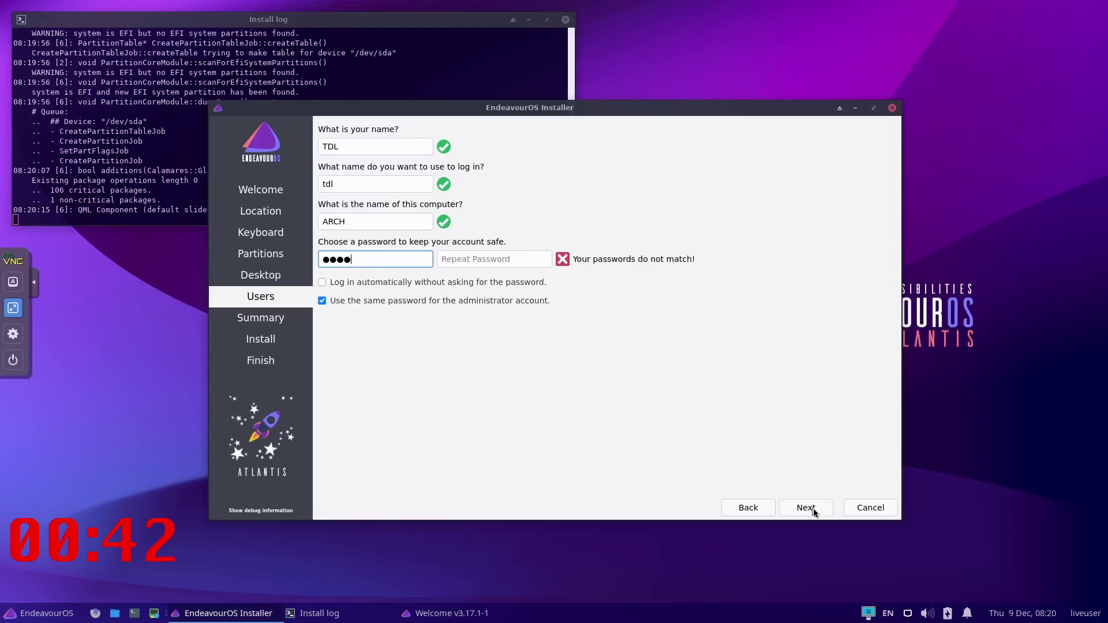
pyautogui.write('••••')
pyautogui.press('Tab')
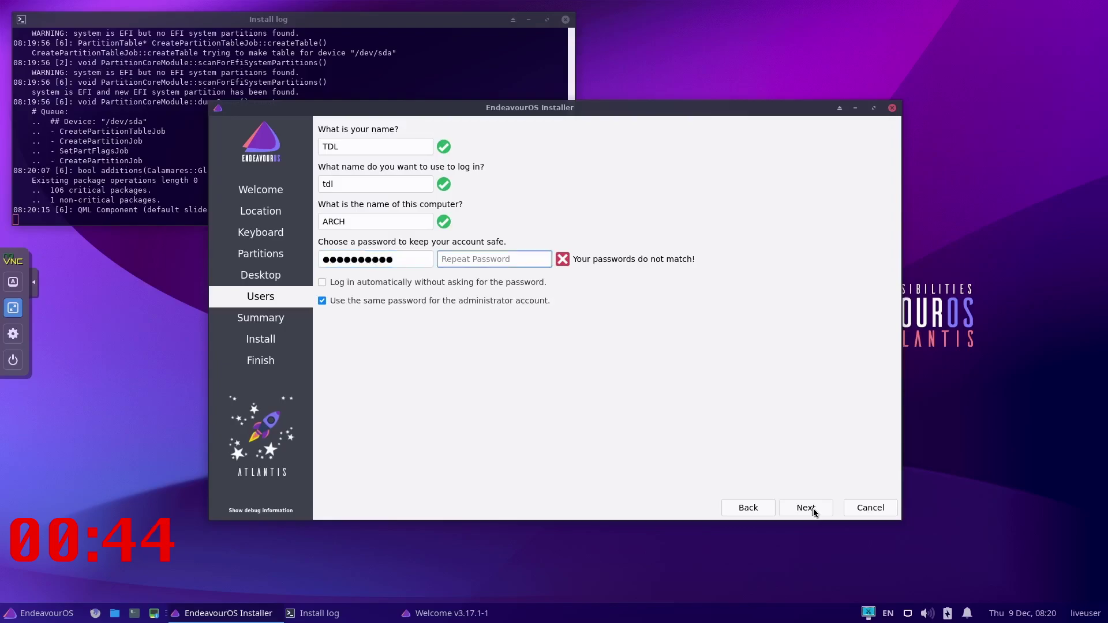
pyautogui.write('•••••••••')
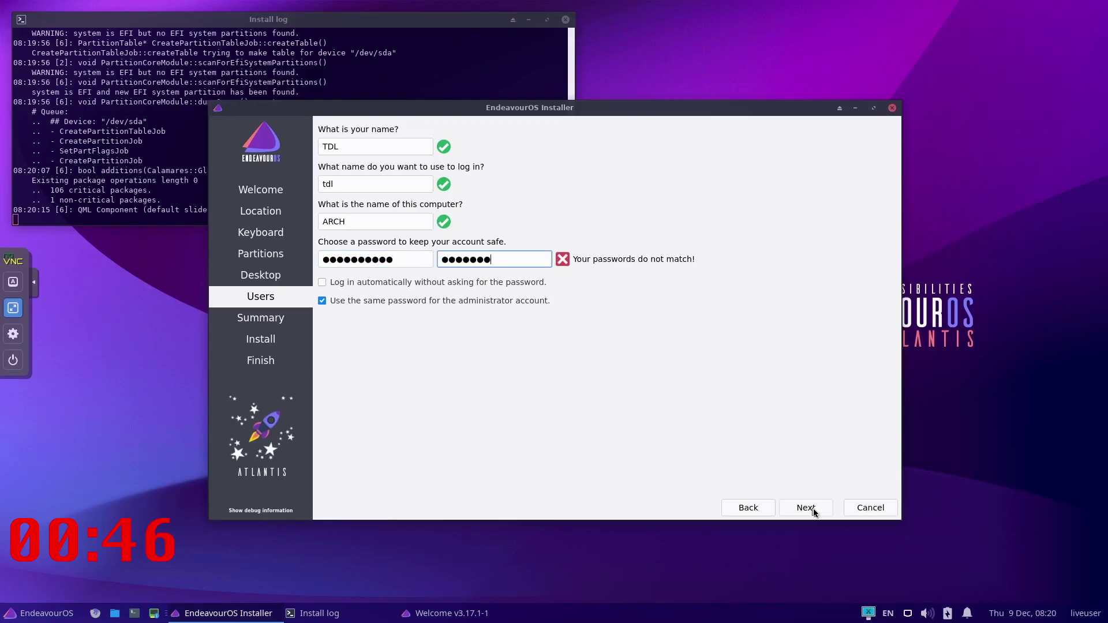
pyautogui.write('•')
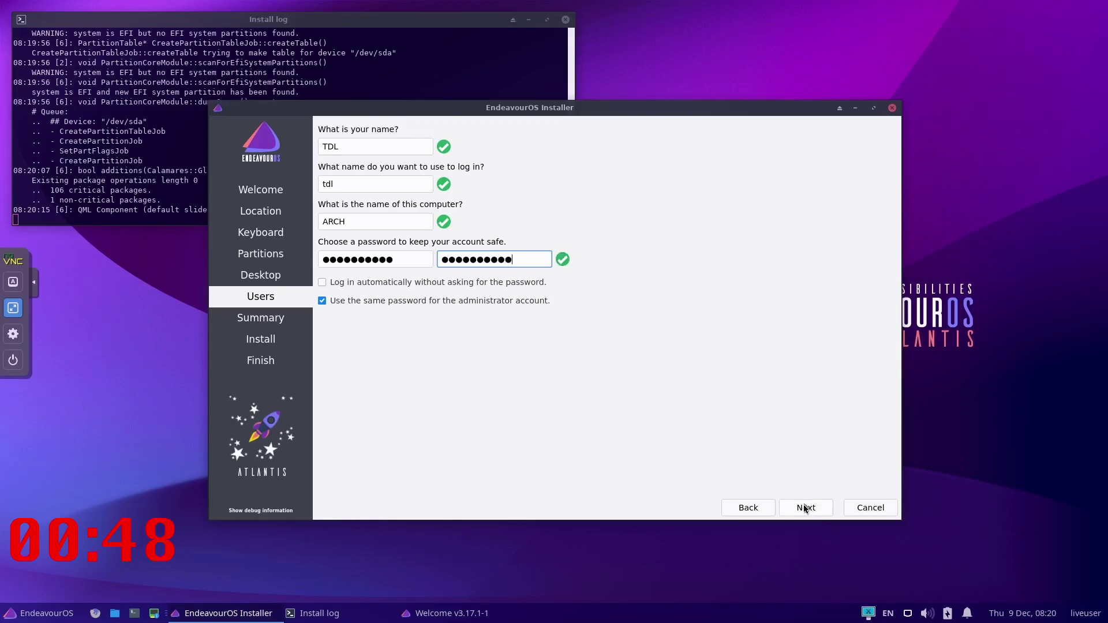
# Review the summary, then choose Install and confirm with Install now.
pyautogui.click(804, 508)
pyautogui.click(804, 508)
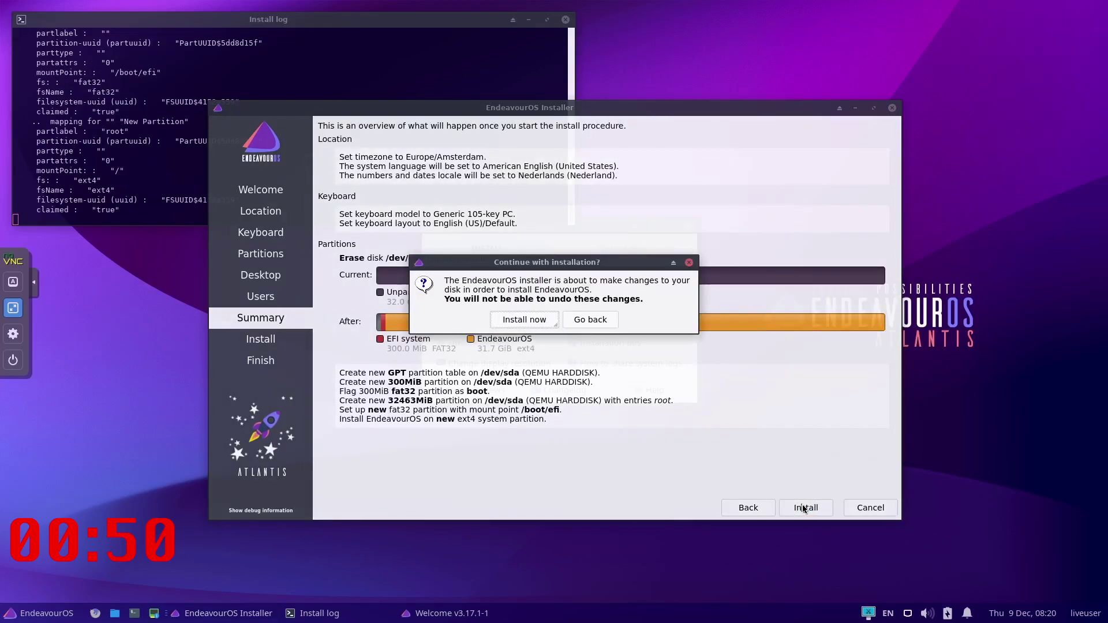
pyautogui.click(522, 322)
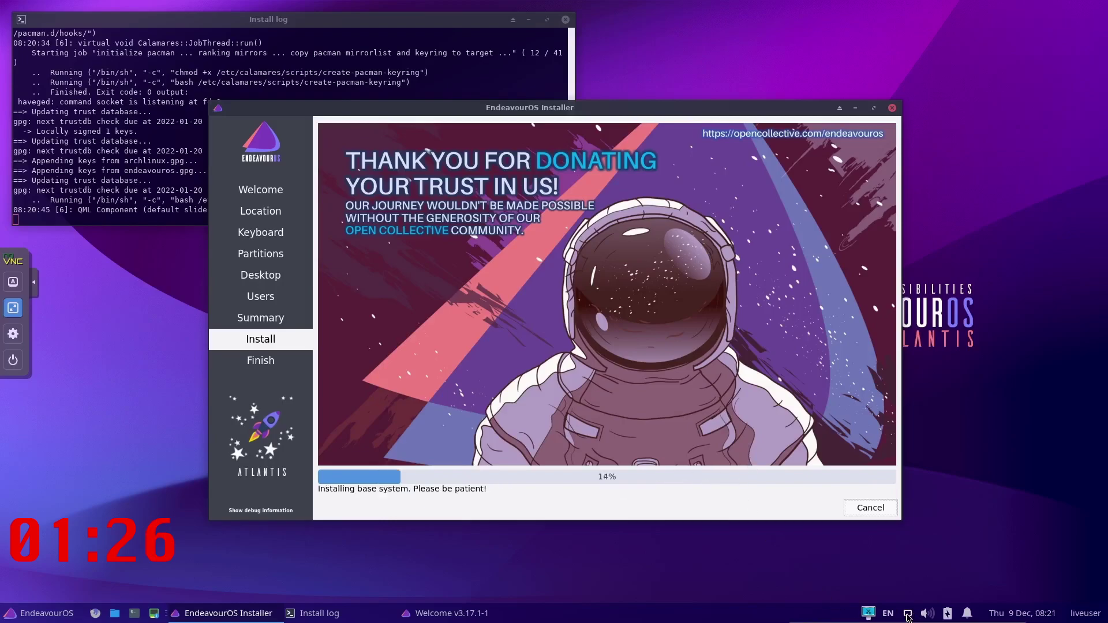
pyautogui.rightClick(907, 615)
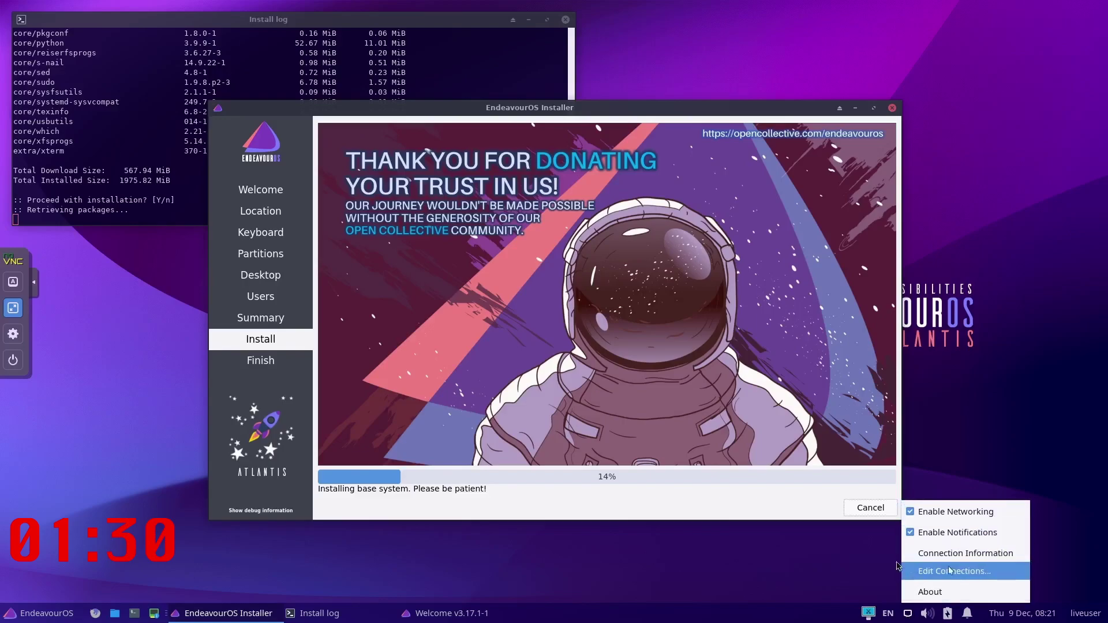
pyautogui.click(795, 572)
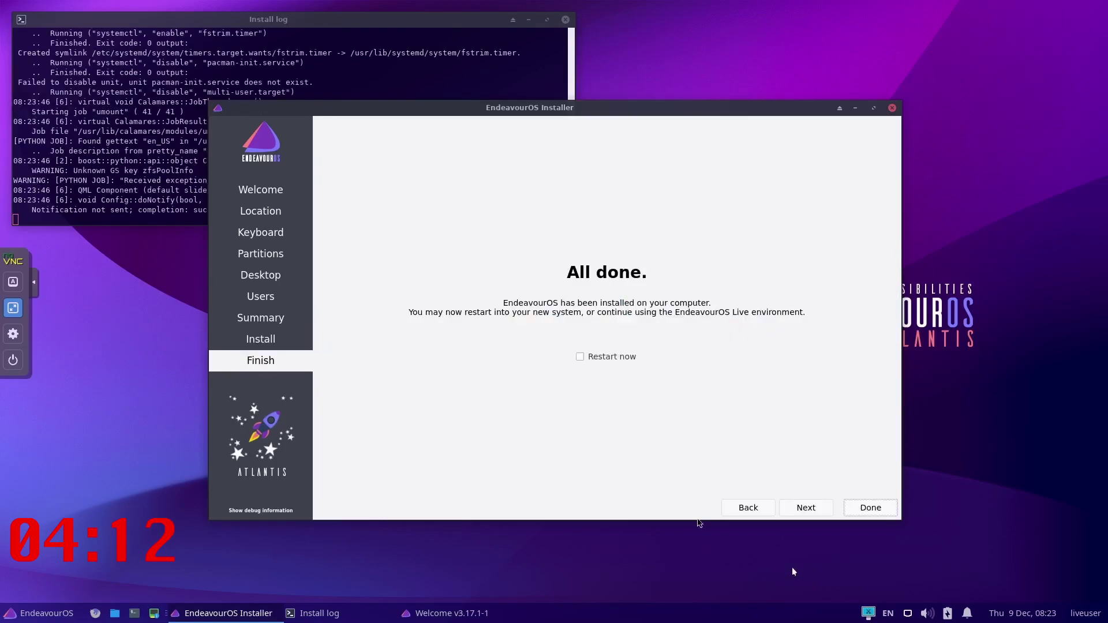
# Tick Restart now and finish with Done to reboot into the new system.
pyautogui.click(584, 356)
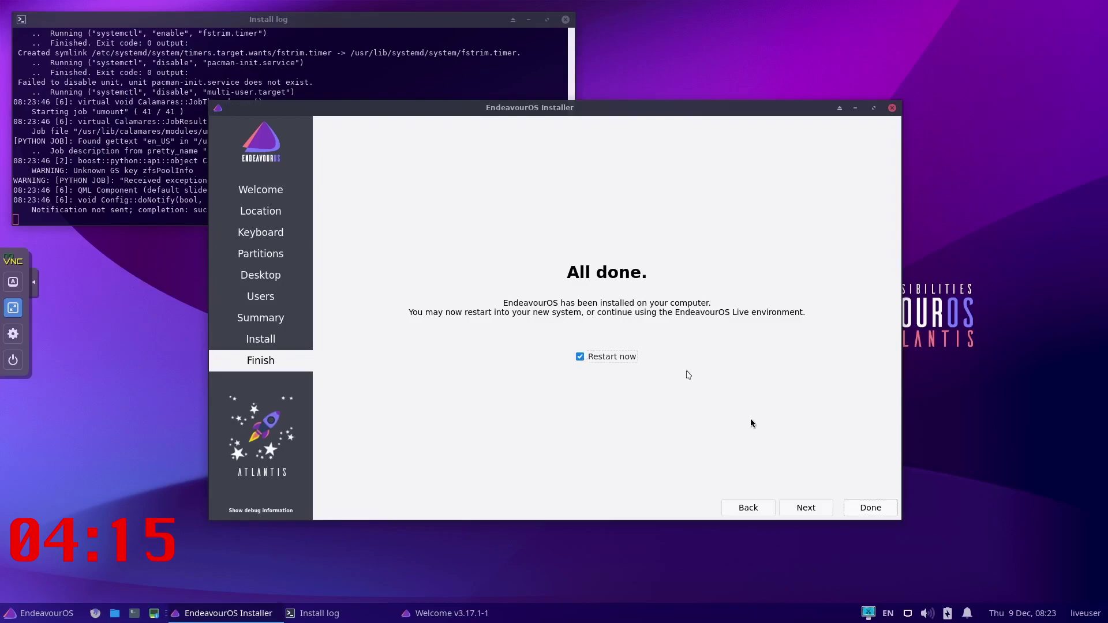
pyautogui.click(877, 508)
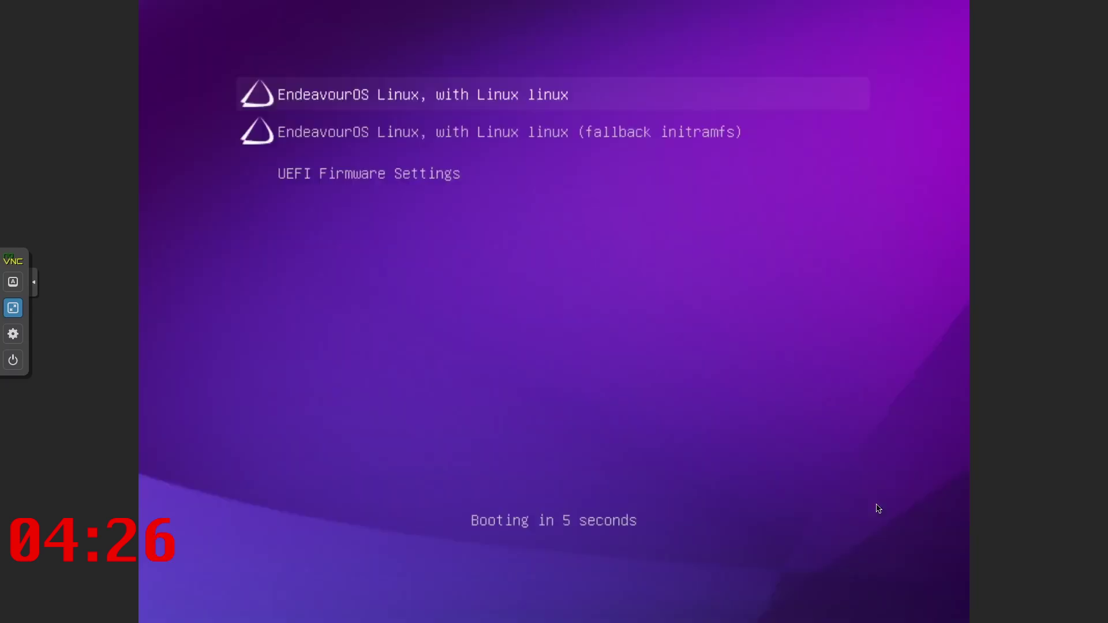
# Boot the default EndeavourOS entry and log in with the created username and password.
pyautogui.press('Return')
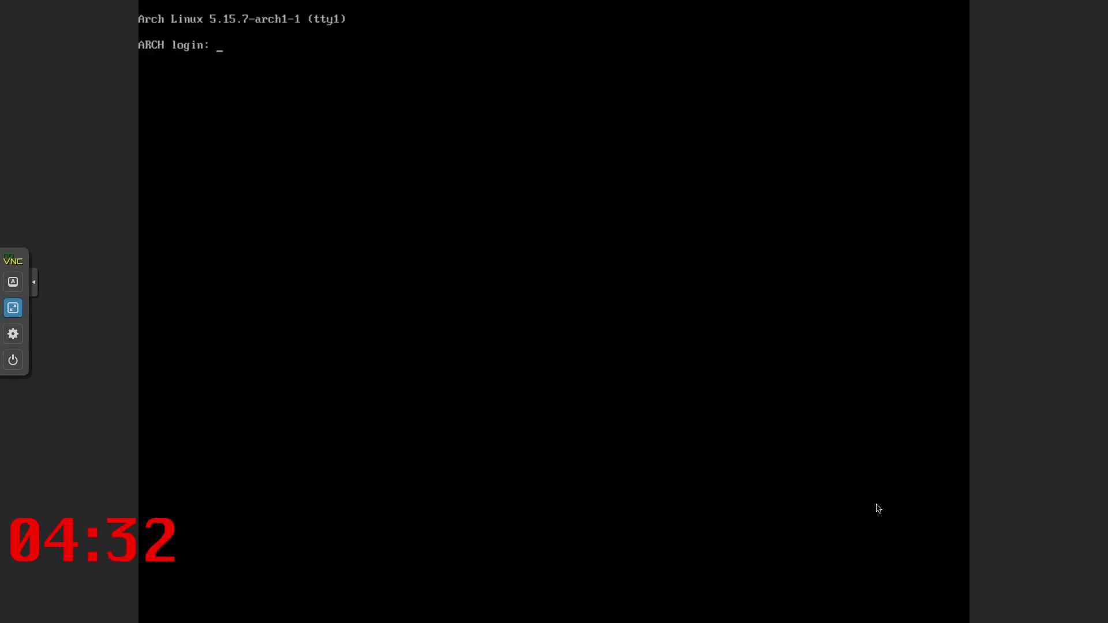
pyautogui.write('tdl')
pyautogui.press('Return')
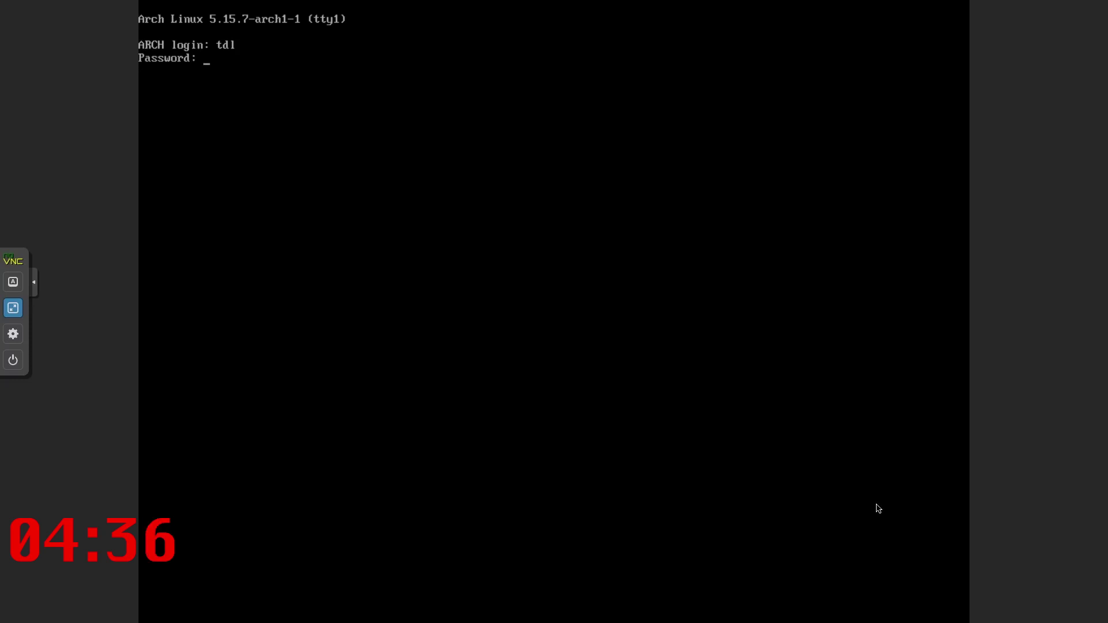
pyautogui.press('Return')
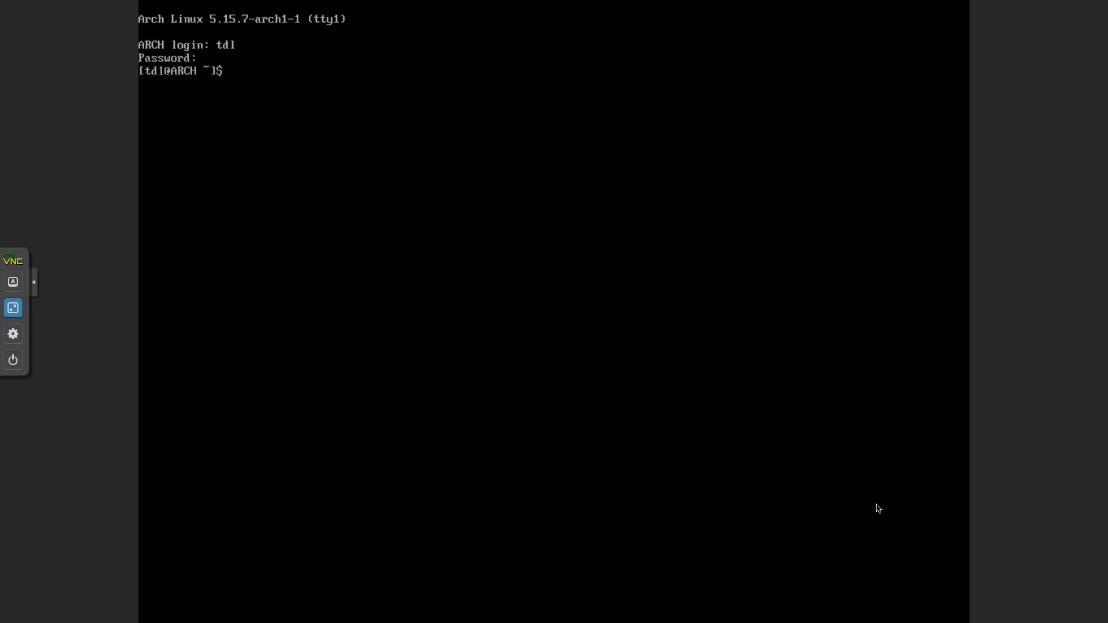
# Run startx, which fails with twm and xclock missing, then enter 'sudo pacman -S htop neofetch'.
pyautogui.write('startx')
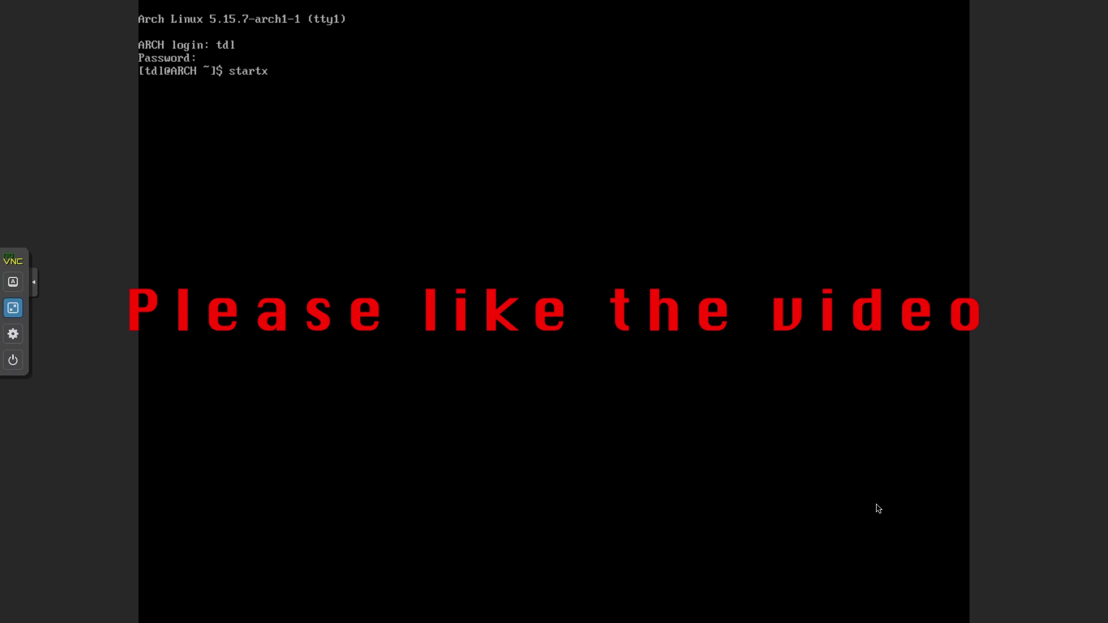
pyautogui.press('Return')
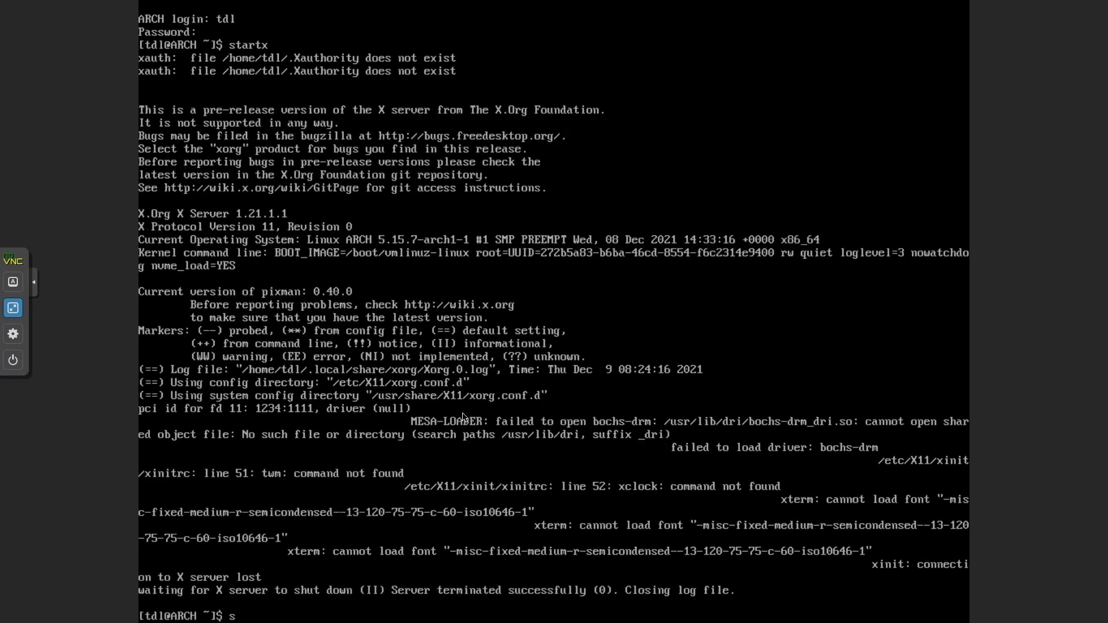
pyautogui.write('man -S htop n')
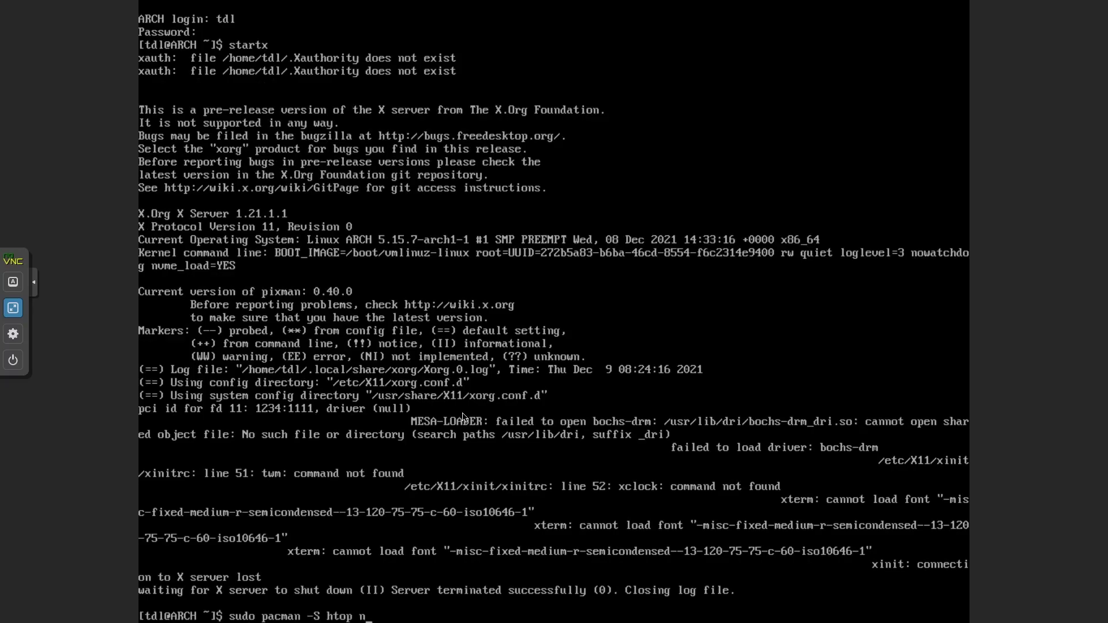
pyautogui.write('eofetch')
# Install htop and neofetch with sudo, then run neofetch after correcting the misspelled 'neofecth'.
pyautogui.press('Return')
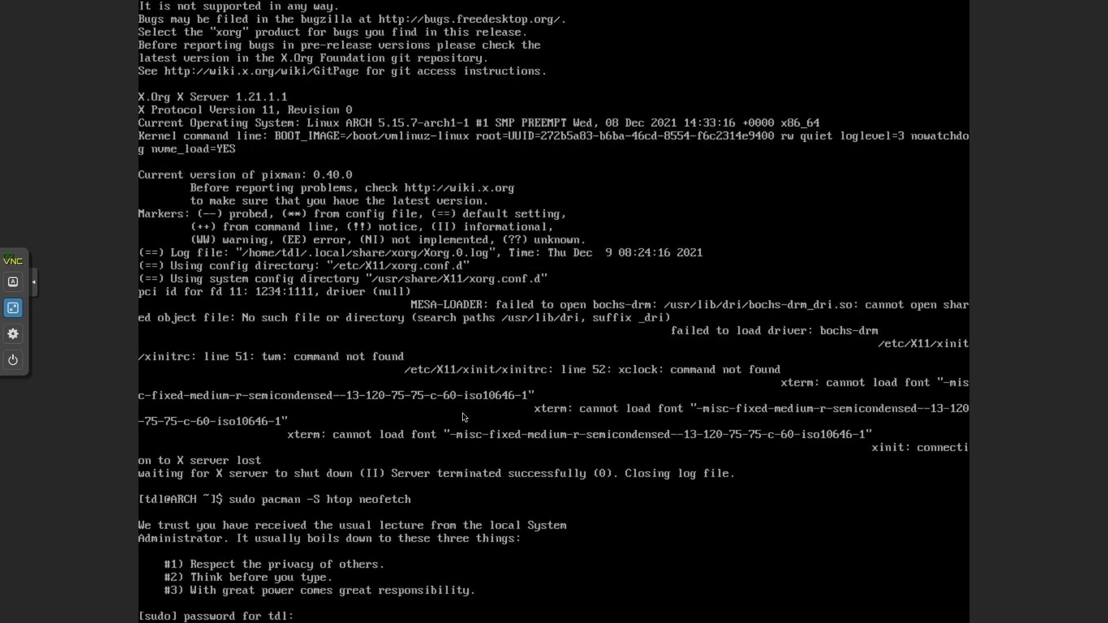
pyautogui.press('Return')
pyautogui.press('Return')
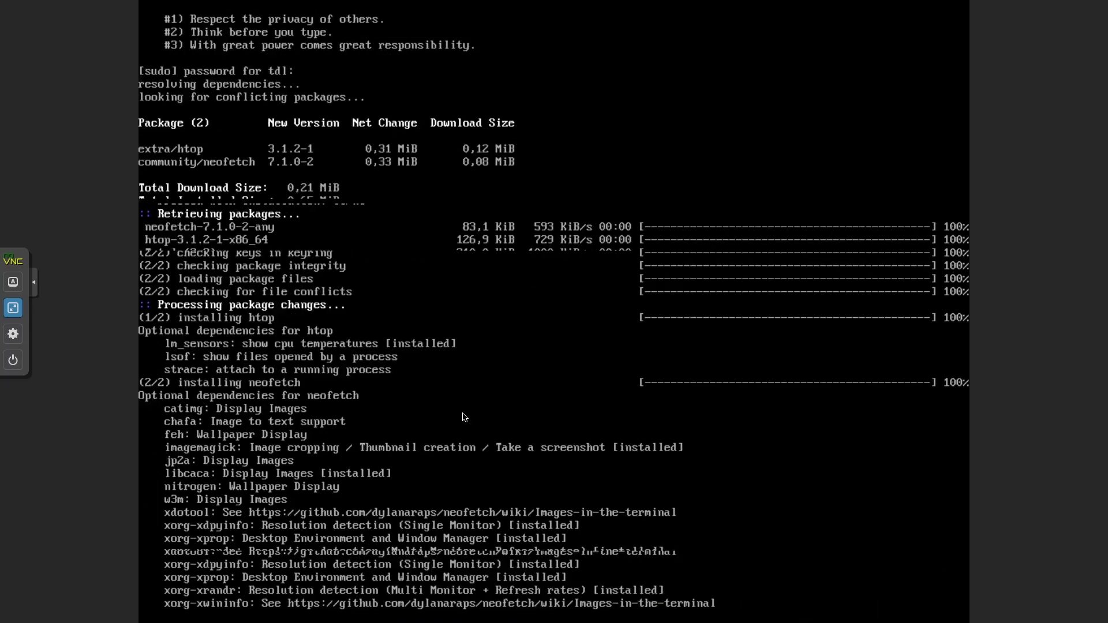
pyautogui.write('ne')
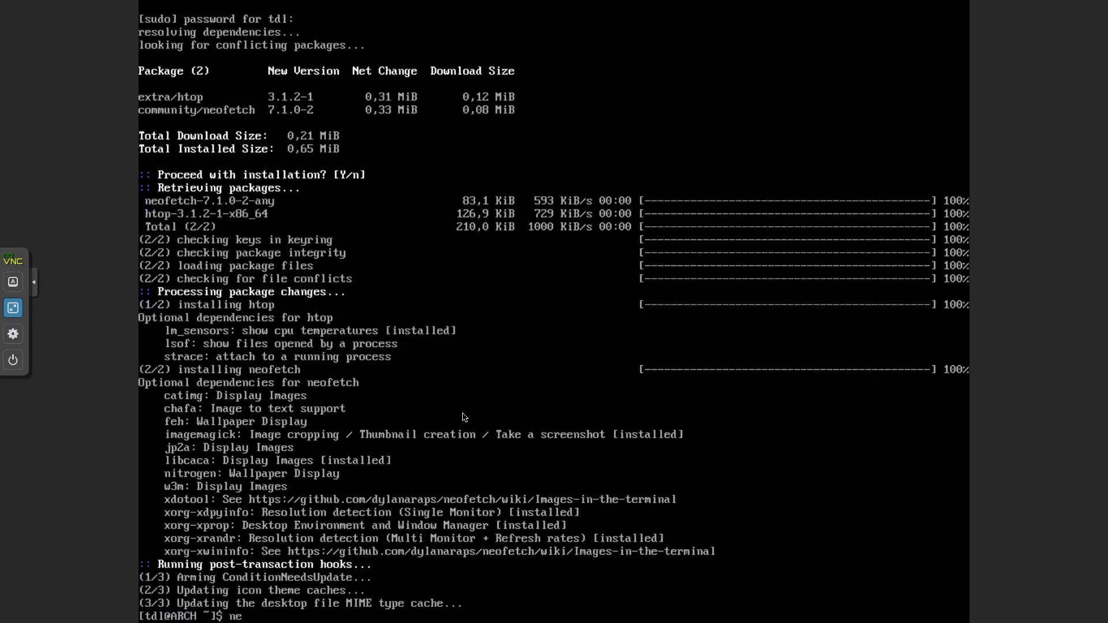
pyautogui.write('ofecth')
pyautogui.press('Return')
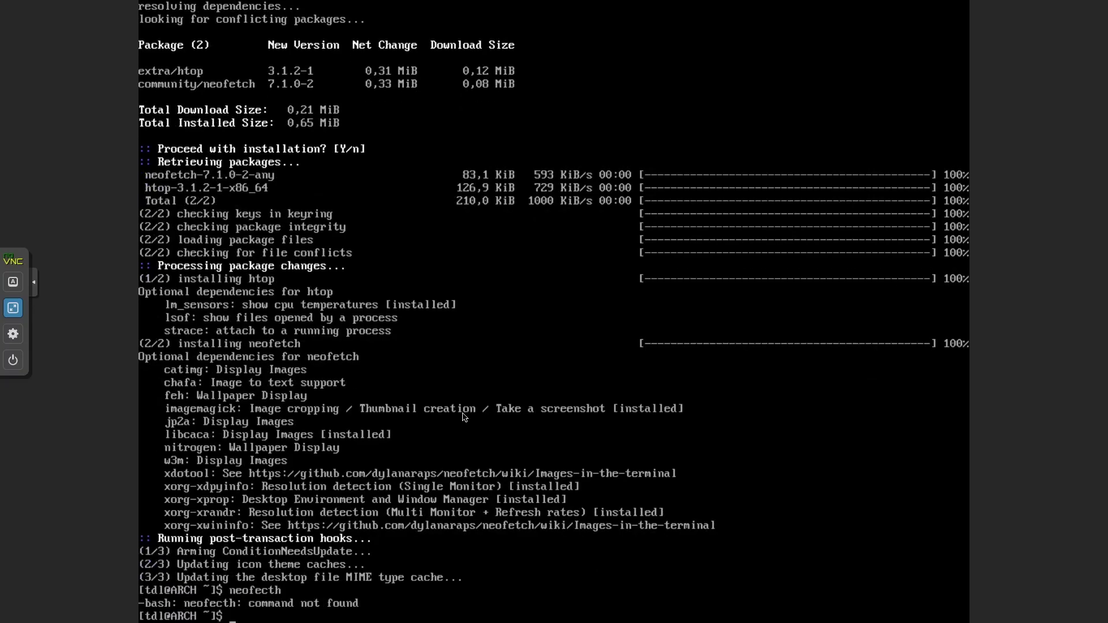
pyautogui.write('neofetch')
pyautogui.press('Return')
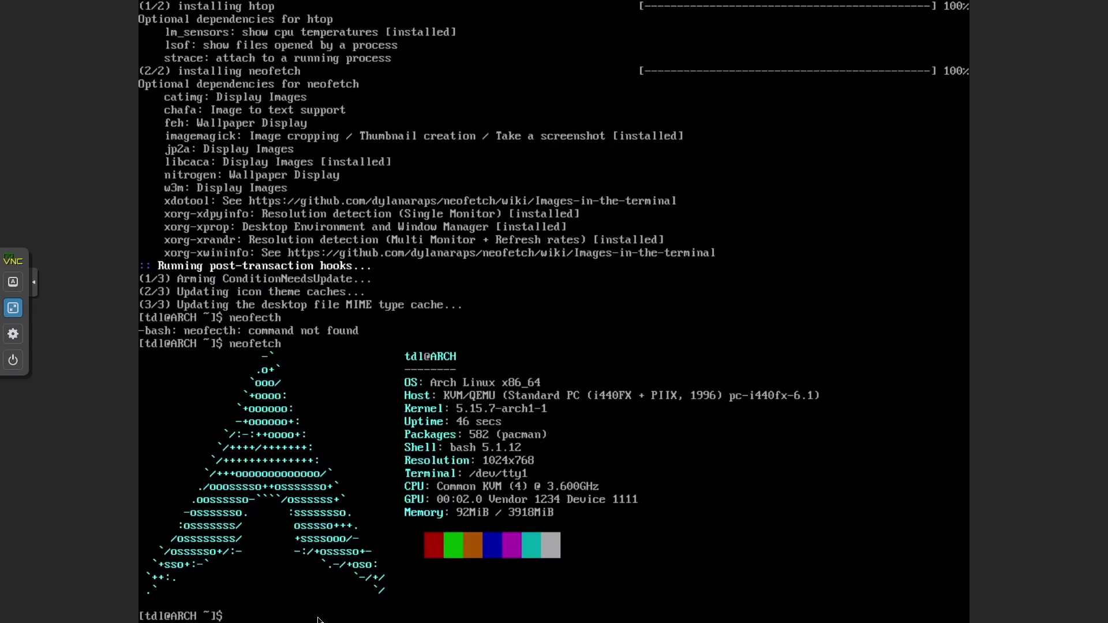
# Run htop to show the process list with CPU and memory usage.
pyautogui.write('htop')
pyautogui.press('Return')
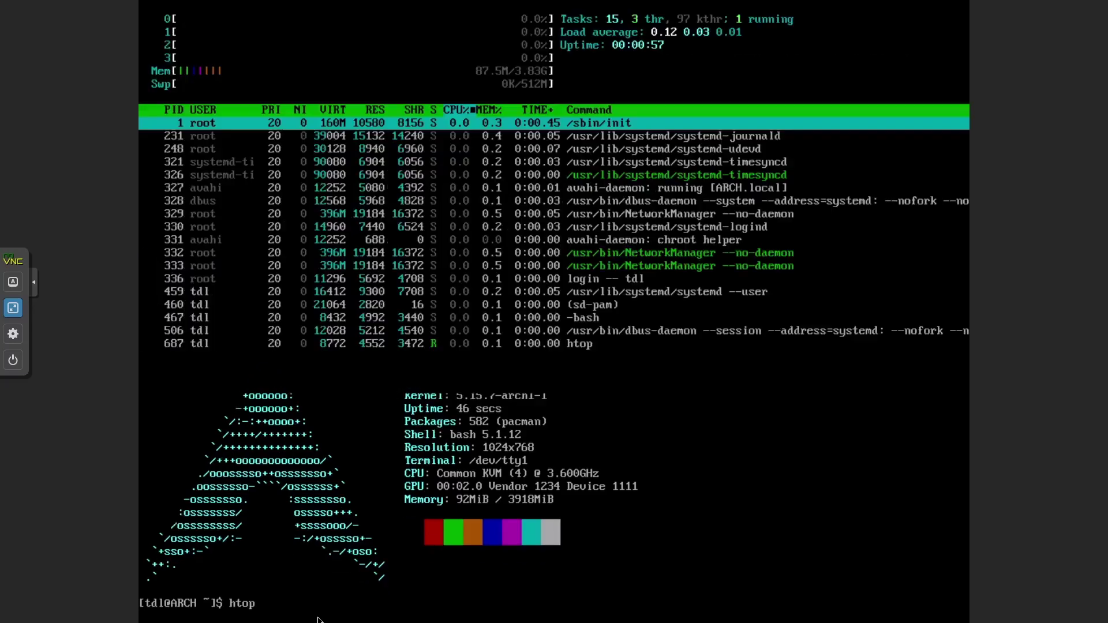